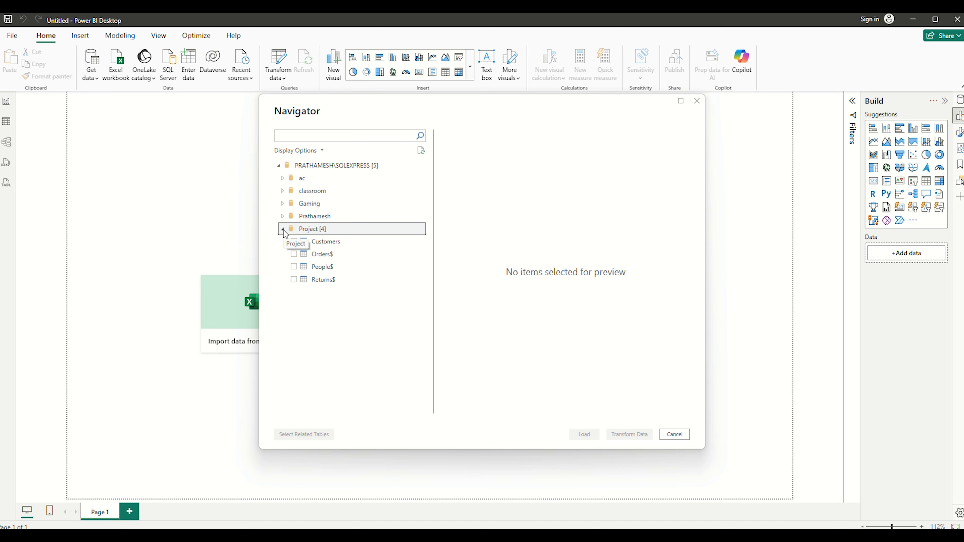
Open the Customers table from the Project database for transformation in Power Query Editor and refresh its data preview.
{"action": "left_click", "coordinate": [294, 242]}
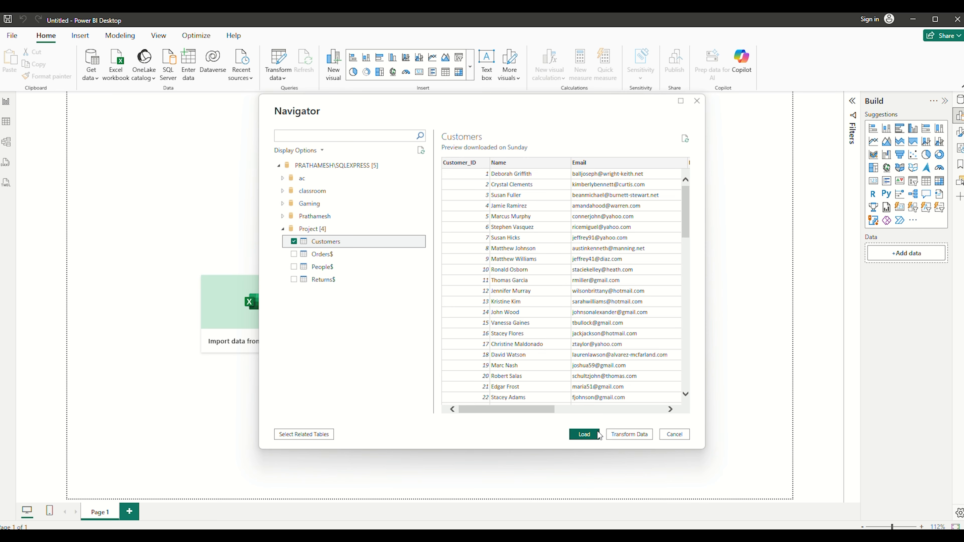
{"action": "left_click", "coordinate": [633, 435]}
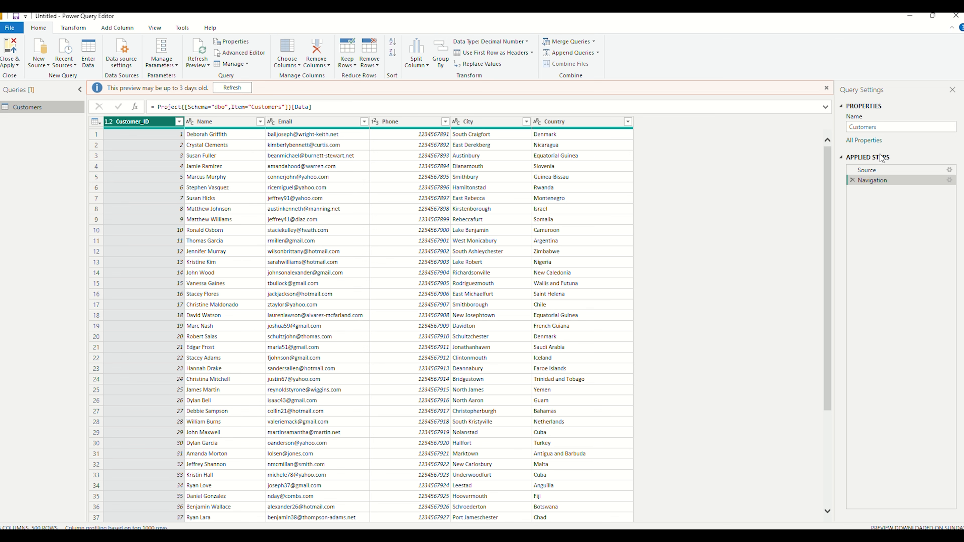
{"action": "left_click", "coordinate": [229, 91]}
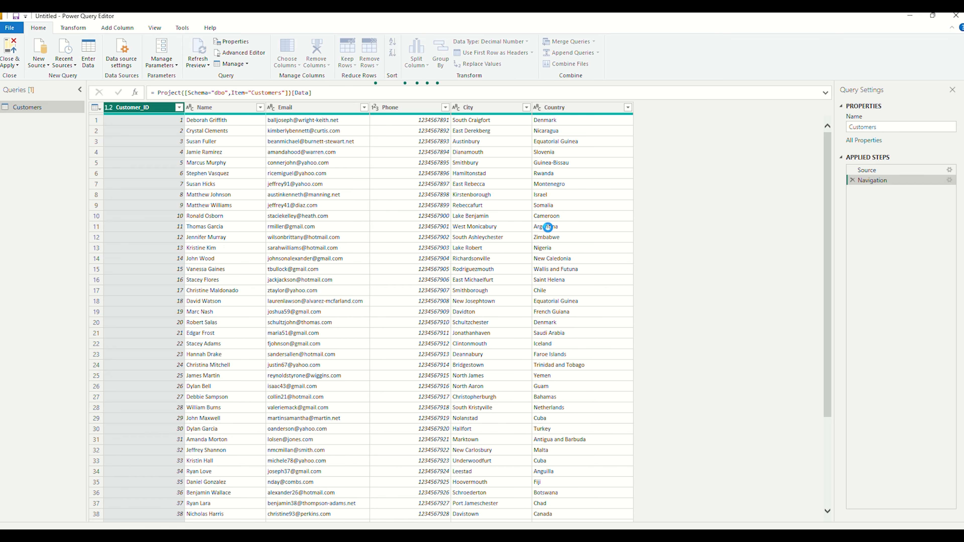
Add a merged column named "City - Country" that combines the City and Country columns with the custom separator " - ".
{"action": "left_click", "coordinate": [496, 108]}
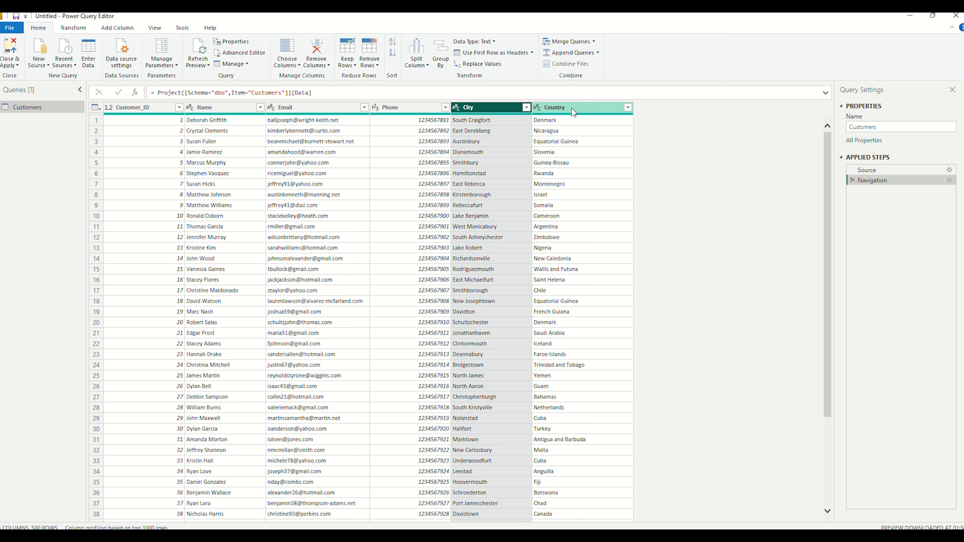
{"action": "left_click", "coordinate": [573, 109], "text": "ctrl"}
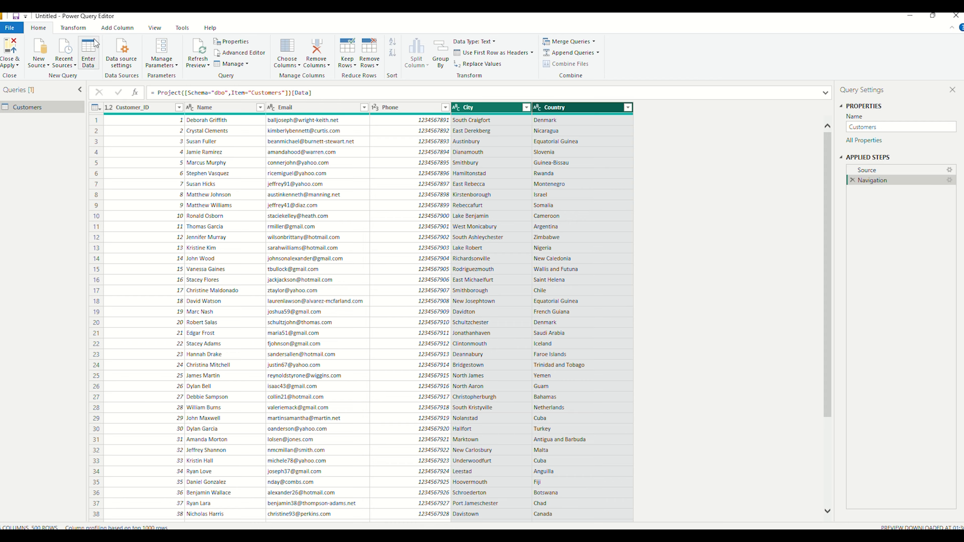
{"action": "left_click", "coordinate": [110, 28]}
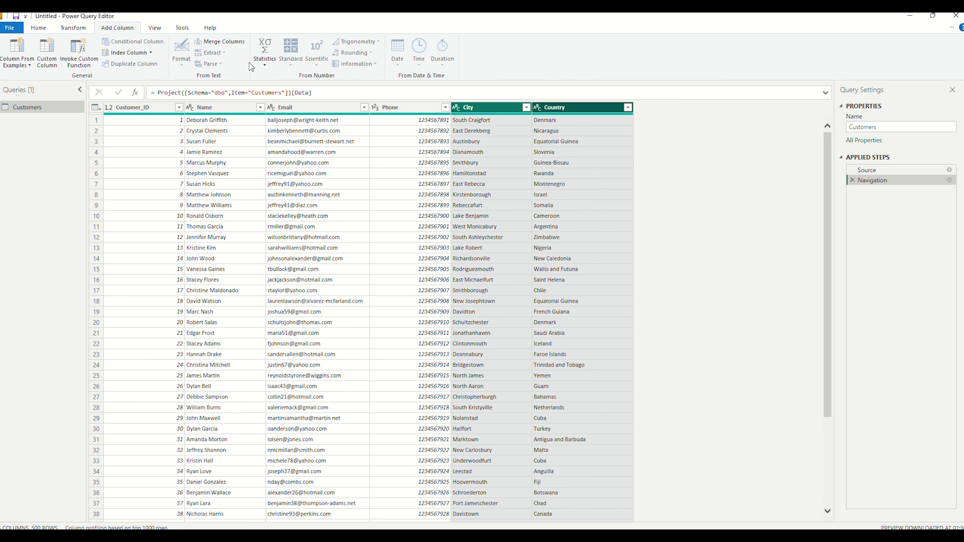
{"action": "left_click", "coordinate": [235, 43]}
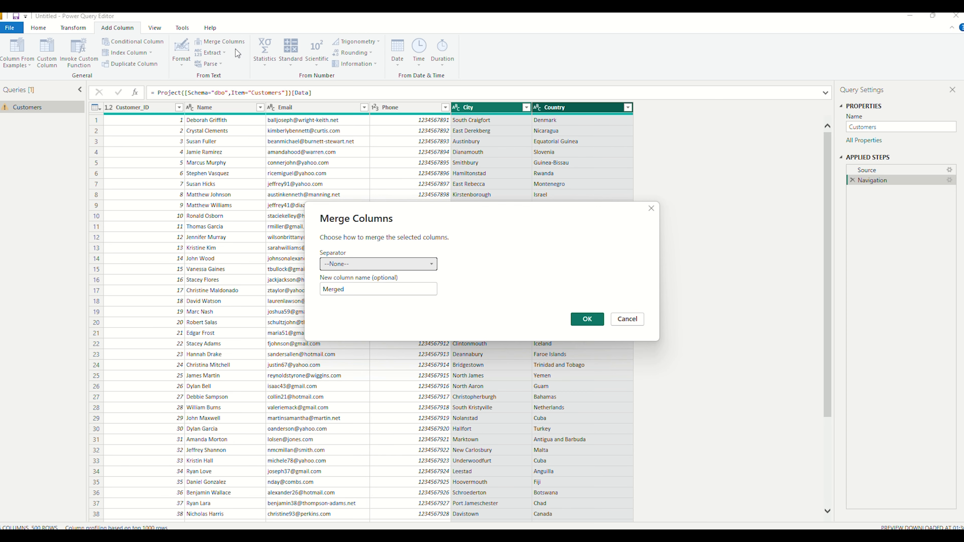
{"action": "left_click", "coordinate": [394, 266]}
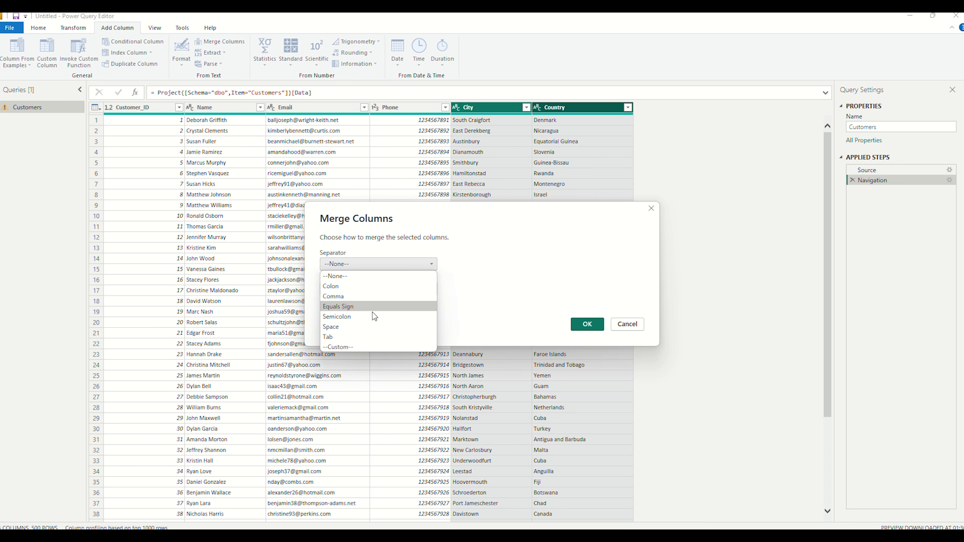
{"action": "left_click", "coordinate": [368, 346]}
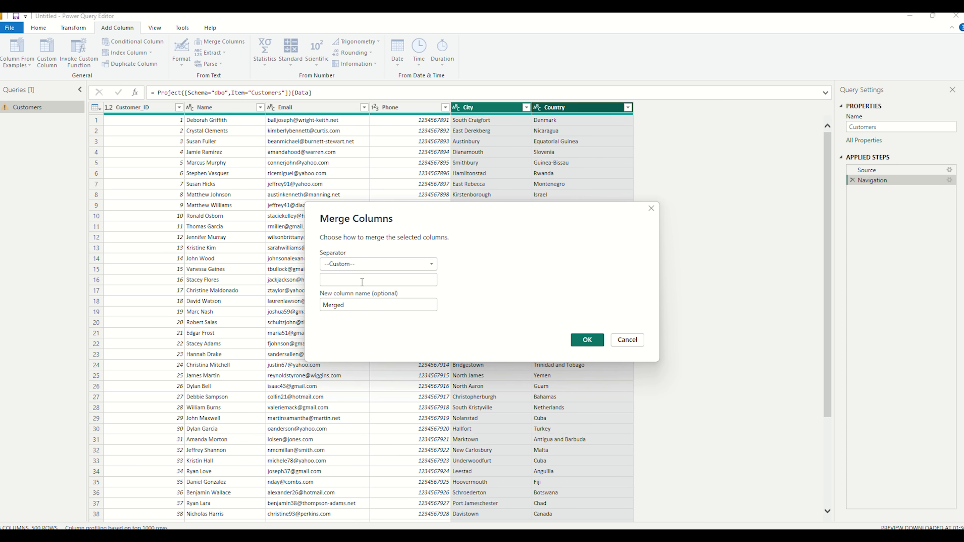
{"action": "left_click", "coordinate": [362, 282]}
{"action": "type", "text": "-"}
{"action": "double_click", "coordinate": [375, 307]}
{"action": "type", "text": "City"}
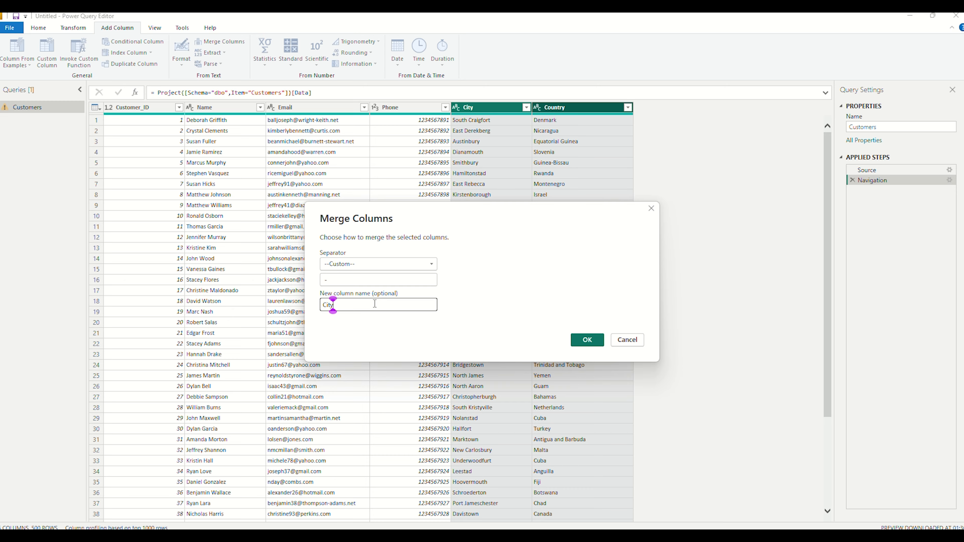
{"action": "type", "text": " - Country"}
{"action": "left_click", "coordinate": [588, 341]}
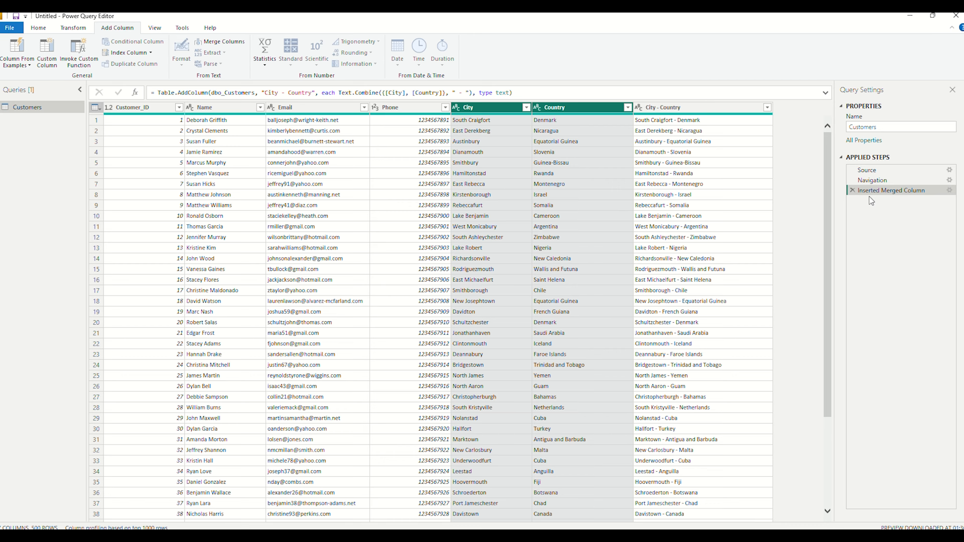
View the native query of the Inserted Merged Column step and examine its full SQL text.
{"action": "right_click", "coordinate": [887, 192]}
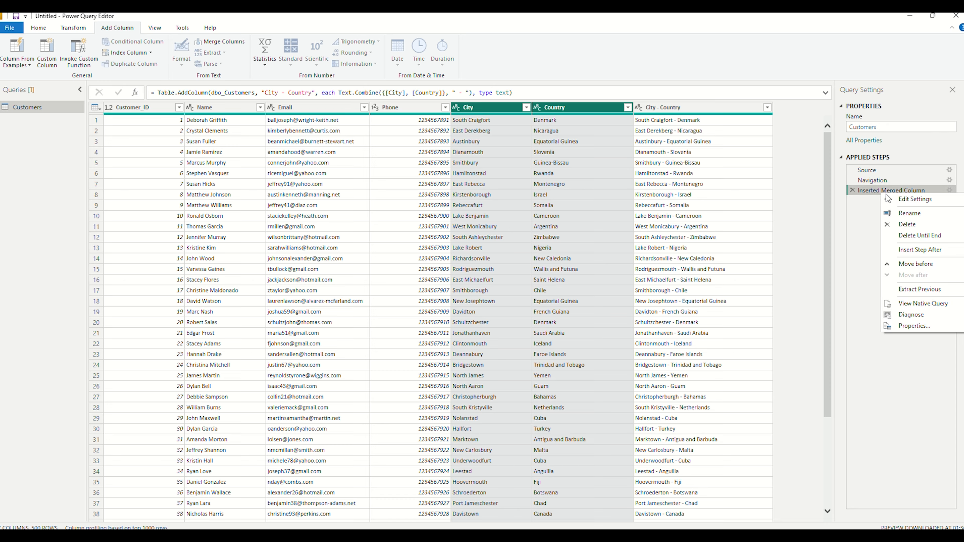
{"action": "left_click", "coordinate": [917, 306]}
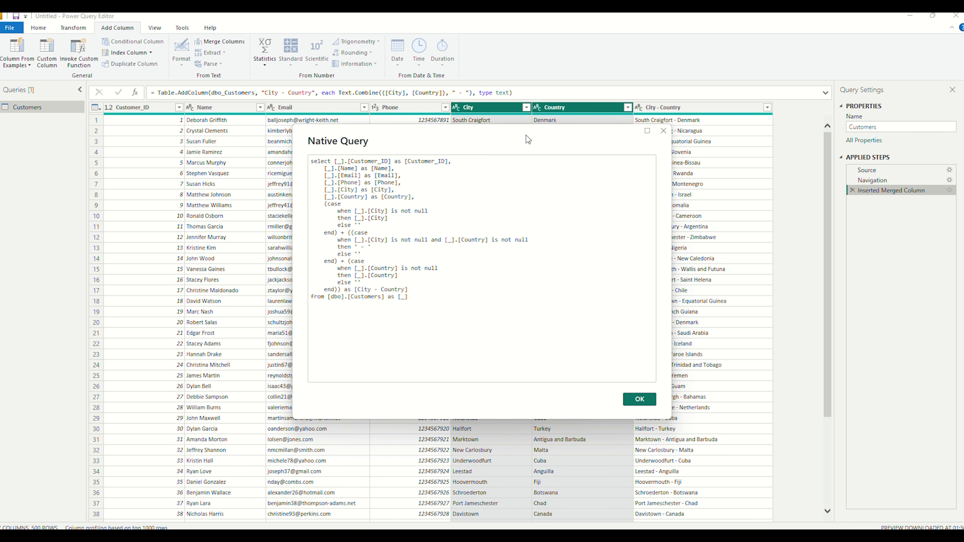
{"action": "key", "text": "ctrl+a"}
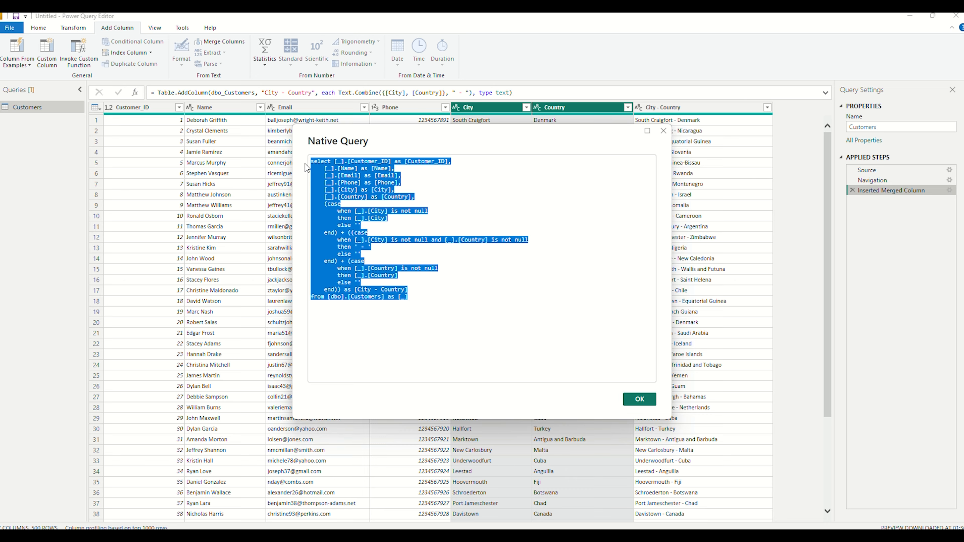
{"action": "left_click", "coordinate": [438, 308]}
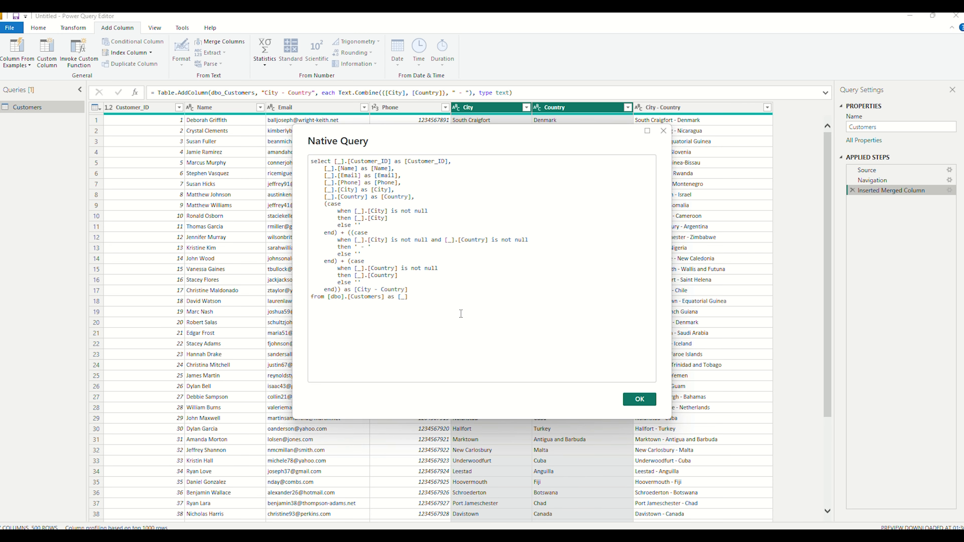
{"action": "left_click_drag", "start_coordinate": [459, 305], "coordinate": [303, 163]}
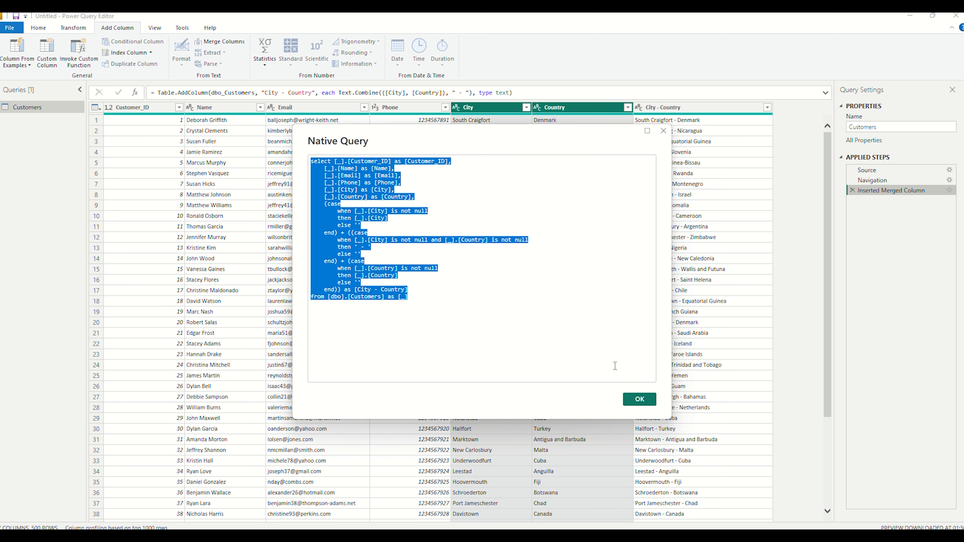
{"action": "left_click", "coordinate": [594, 351]}
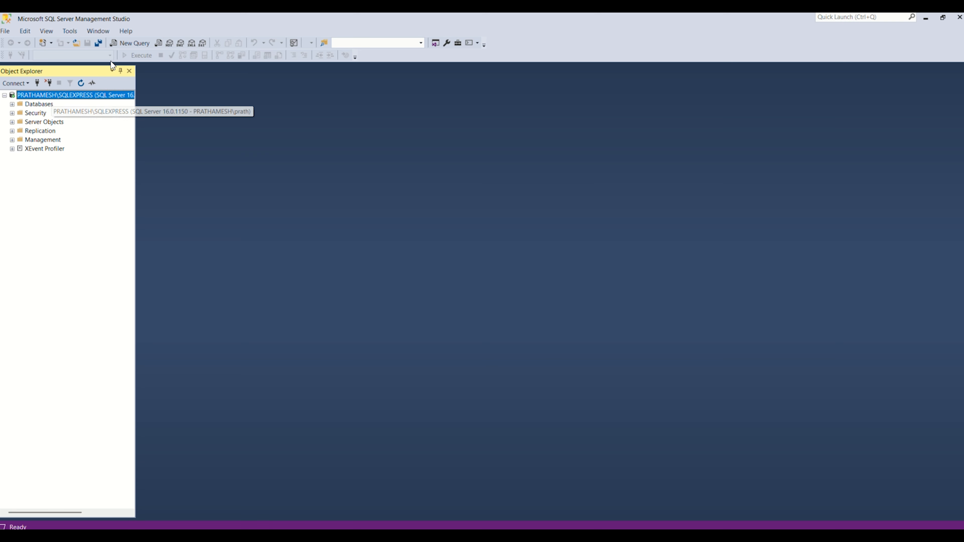
Start a new query in SQL Server Management Studio and execute "Use Project;" to switch to that database.
{"action": "left_click", "coordinate": [130, 43]}
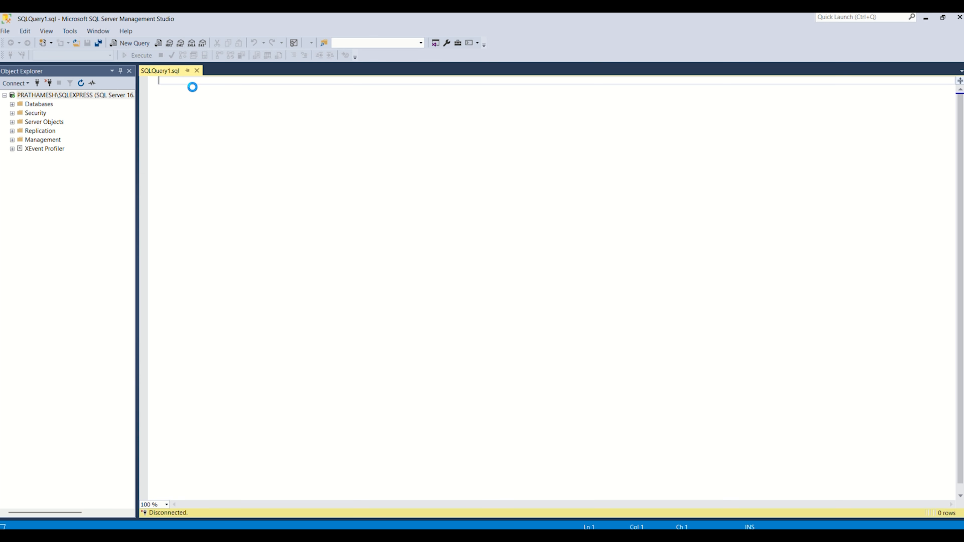
{"action": "type", "text": "Use"}
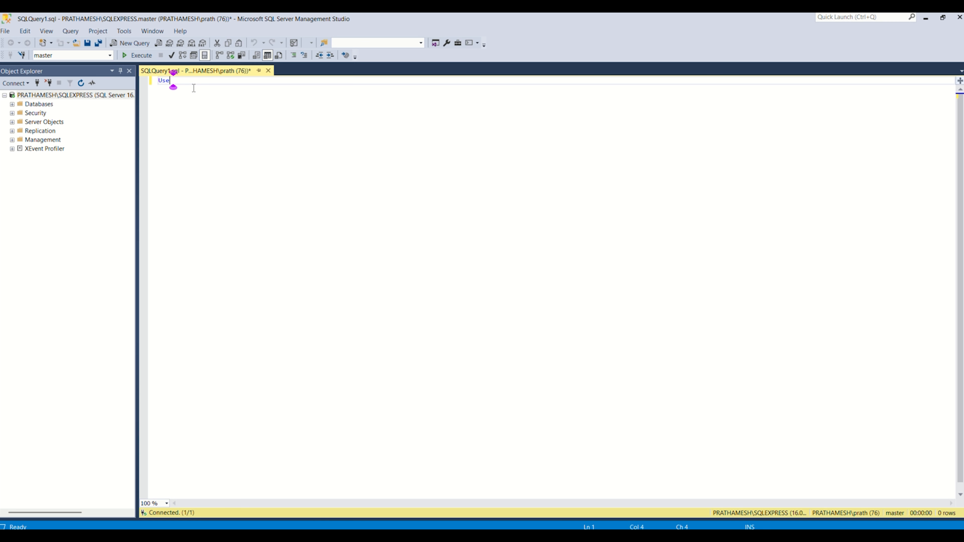
{"action": "type", "text": " Project;"}
{"action": "left_click_drag", "start_coordinate": [203, 80], "coordinate": [158, 81]}
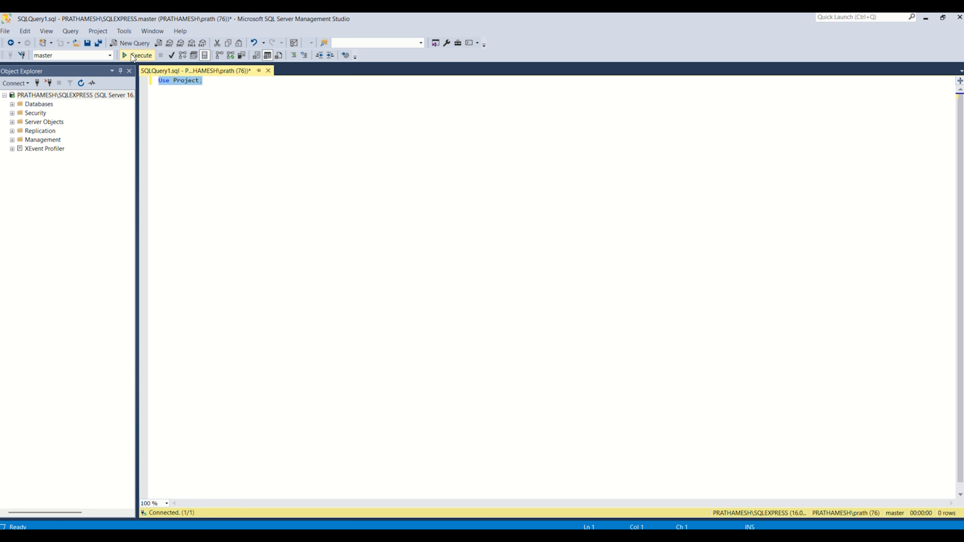
{"action": "left_click", "coordinate": [133, 55]}
Add the statement "Select * from Customers;" below the Use line, leaving a blank line between, and execute only that statement.
{"action": "left_click", "coordinate": [203, 80]}
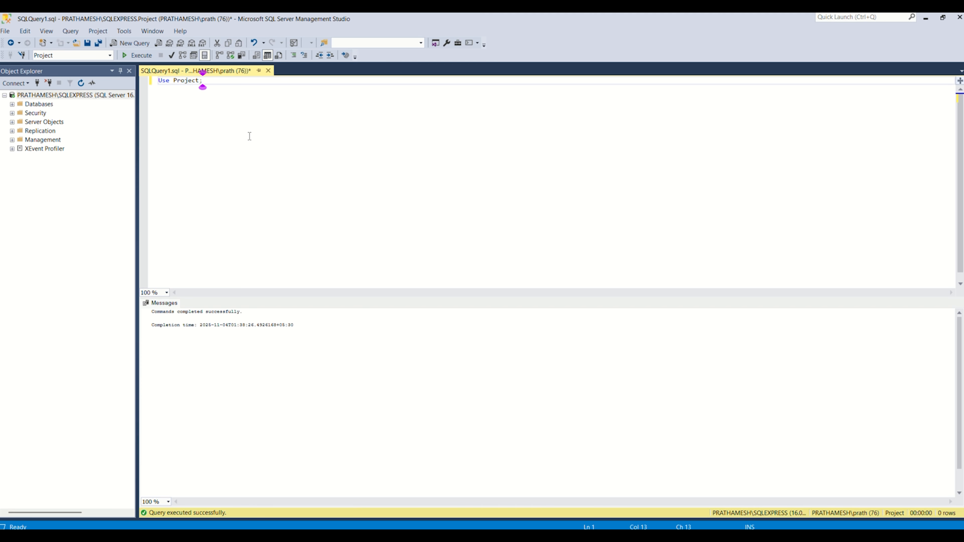
{"action": "key", "text": "Return"}
{"action": "key", "text": "Return"}
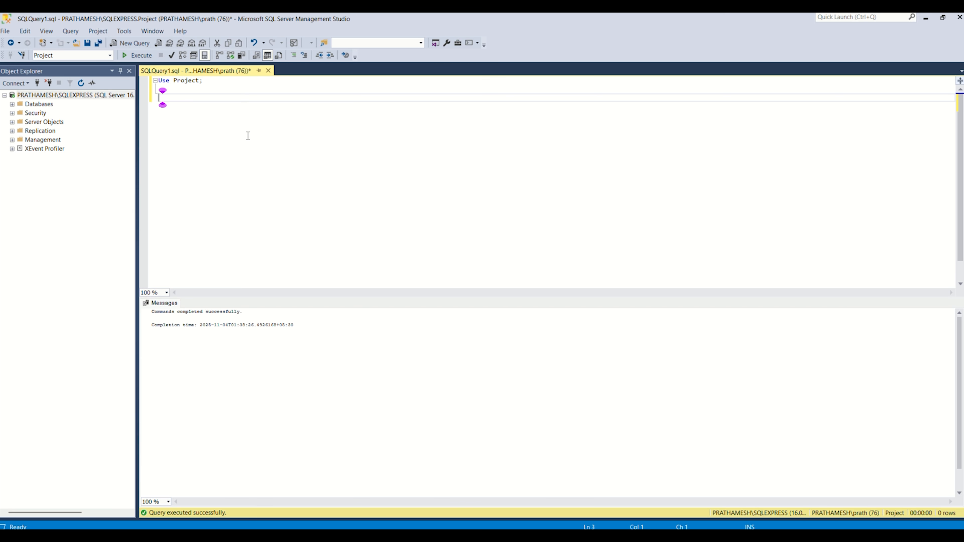
{"action": "type", "text": "Select * from Cus"}
{"action": "key", "text": "Down"}
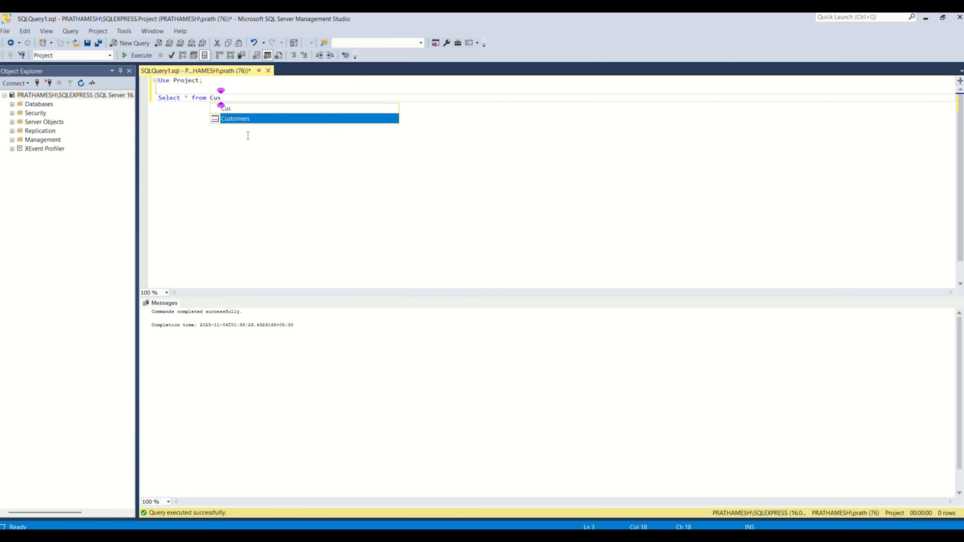
{"action": "key", "text": "Tab"}
{"action": "type", "text": ";"}
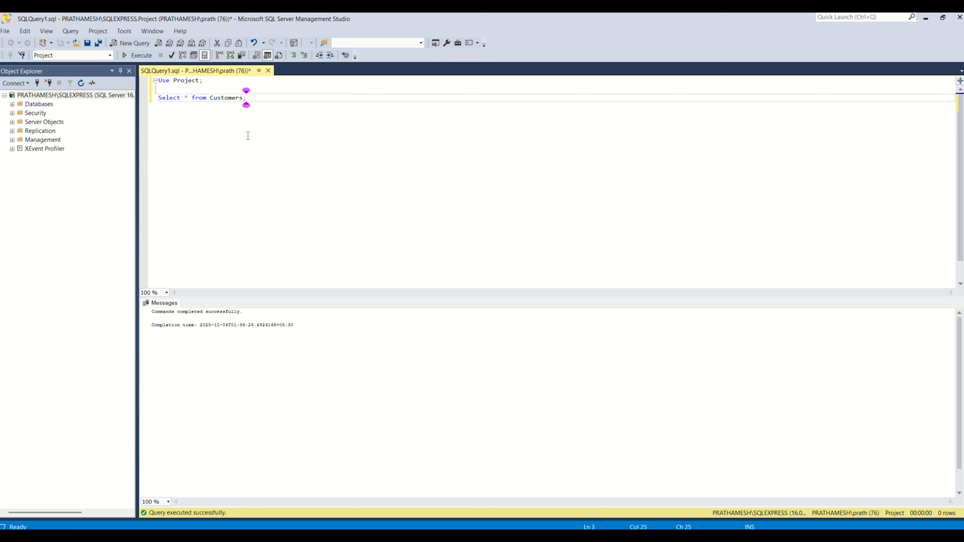
{"action": "left_click_drag", "start_coordinate": [247, 98], "coordinate": [157, 98]}
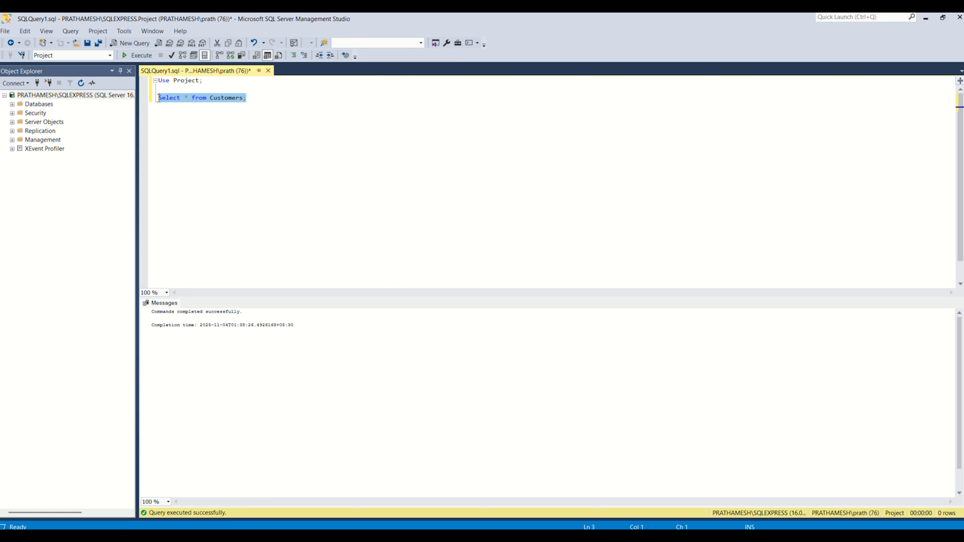
{"action": "left_click", "coordinate": [139, 55]}
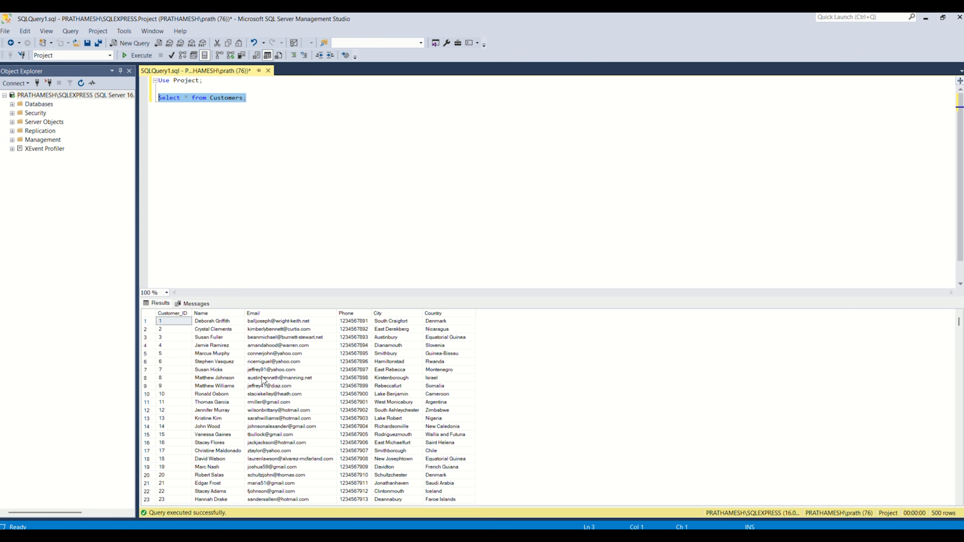
Make room below the Customers select statement, switch to Power Query Editor, copy the full native query text and close it.
{"action": "left_click", "coordinate": [291, 101]}
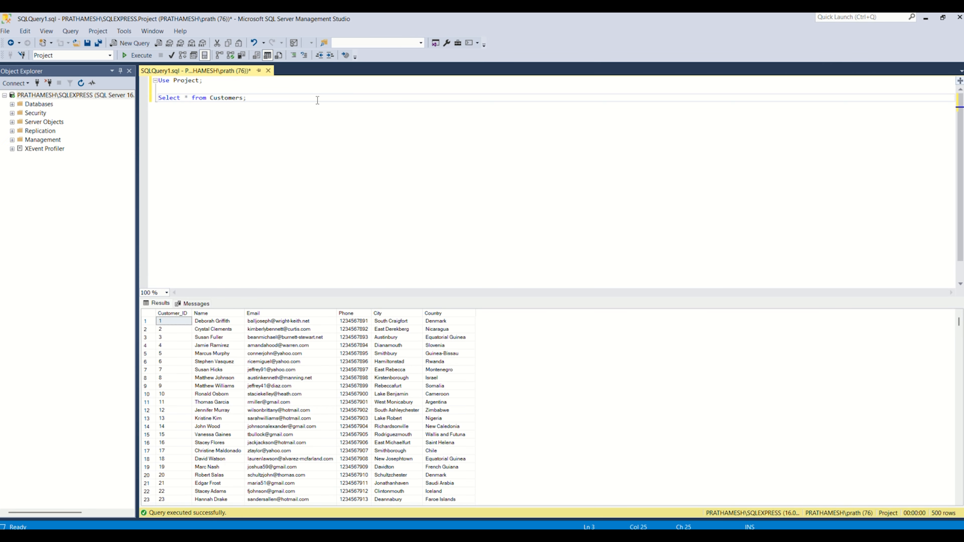
{"action": "key", "text": "Return"}
{"action": "key", "text": "Return"}
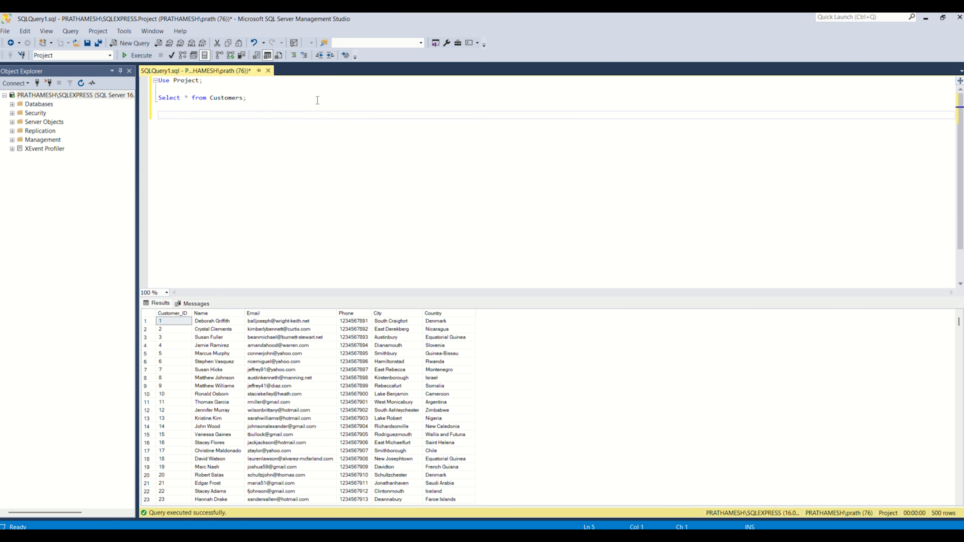
{"action": "left_click", "coordinate": [622, 527]}
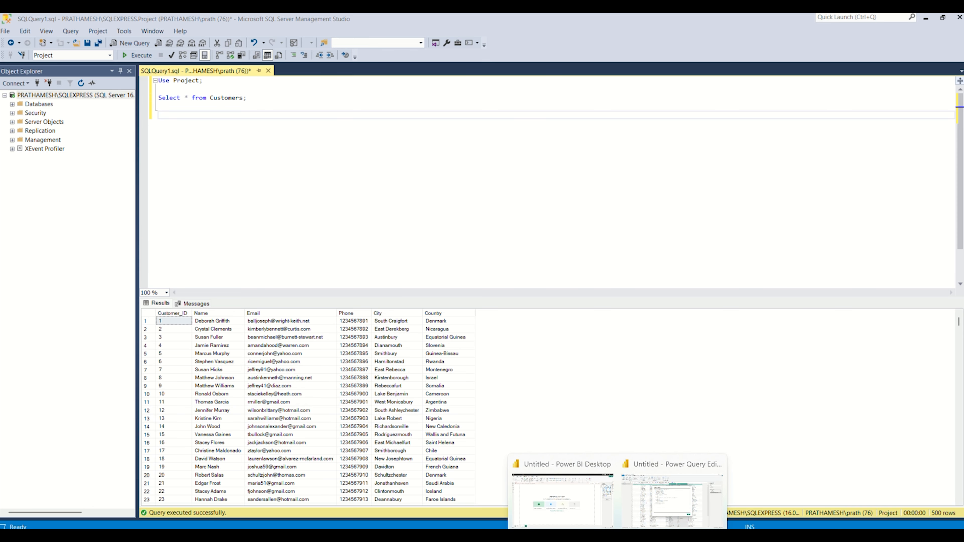
{"action": "left_click", "coordinate": [673, 489]}
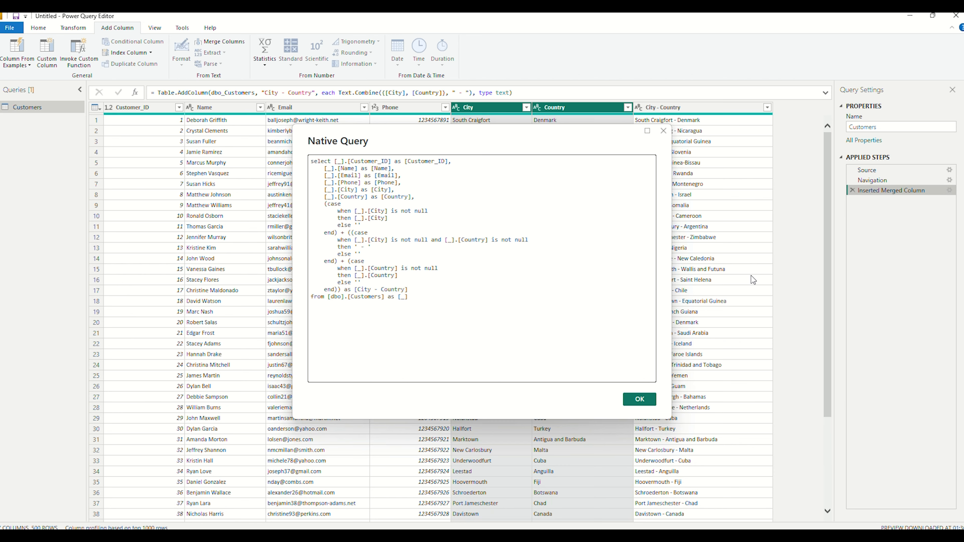
{"action": "left_click", "coordinate": [468, 337]}
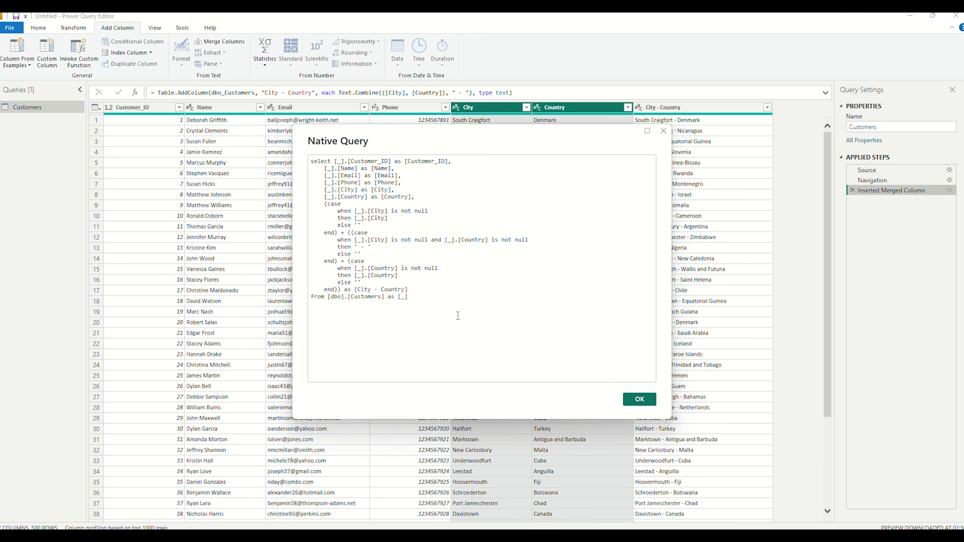
{"action": "left_click_drag", "start_coordinate": [451, 305], "coordinate": [288, 166]}
{"action": "key", "text": "ctrl+c"}
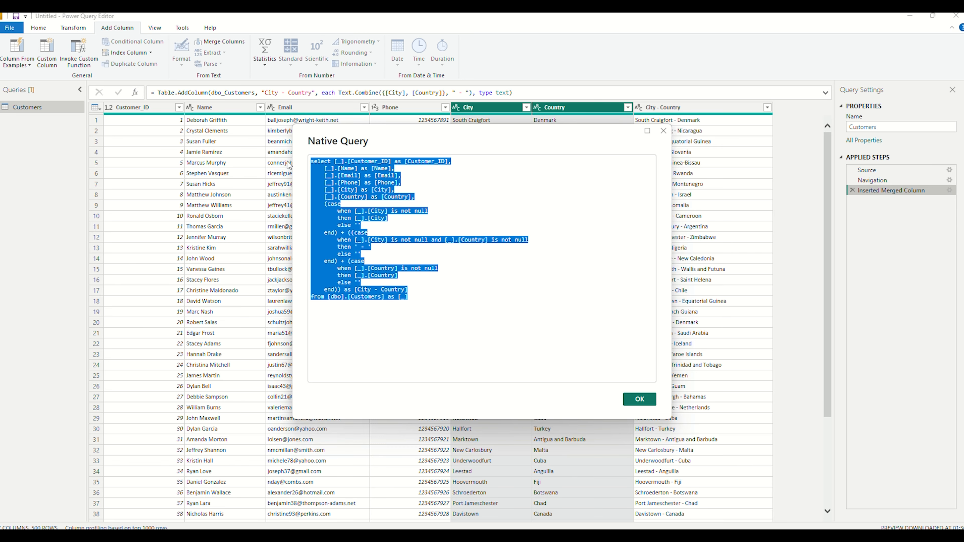
{"action": "left_click", "coordinate": [650, 405]}
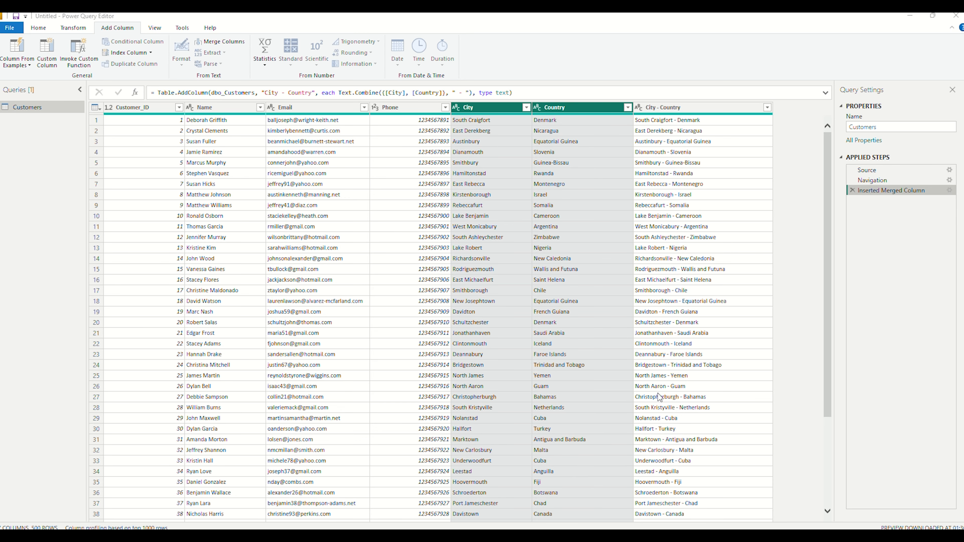
Paste the copied native query below the existing statements in SQL Server Management Studio and execute only the pasted query.
{"action": "key", "text": "alt+Tab"}
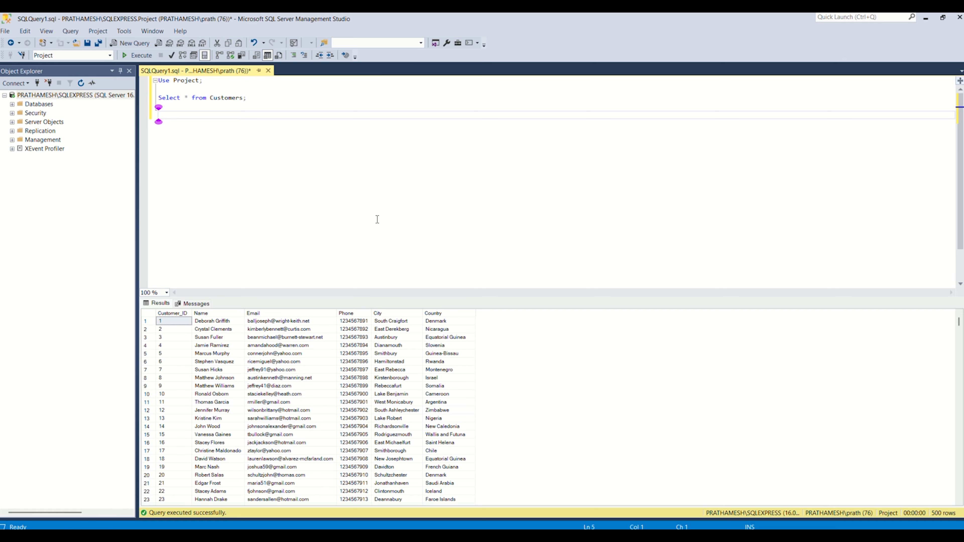
{"action": "key", "text": "ctrl+v"}
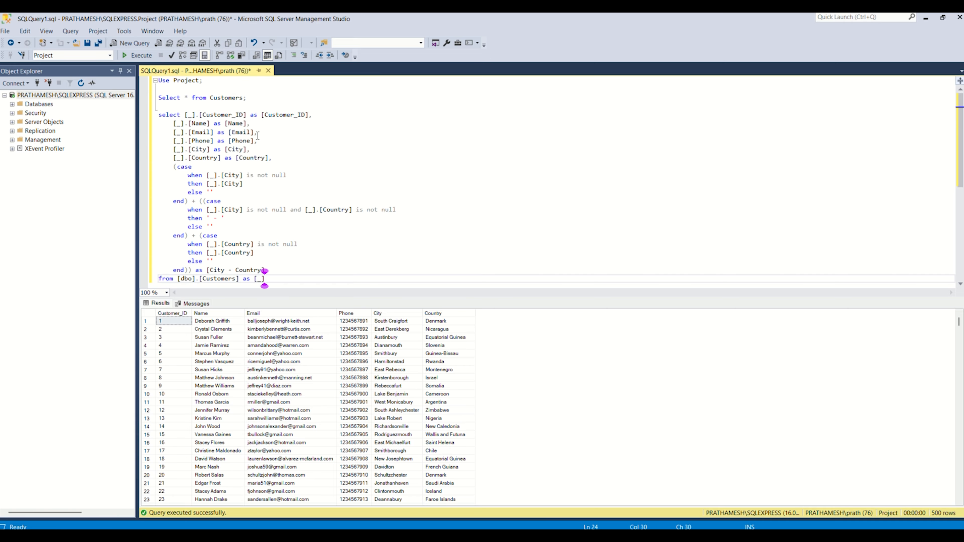
{"action": "left_click_drag", "start_coordinate": [265, 279], "coordinate": [159, 118]}
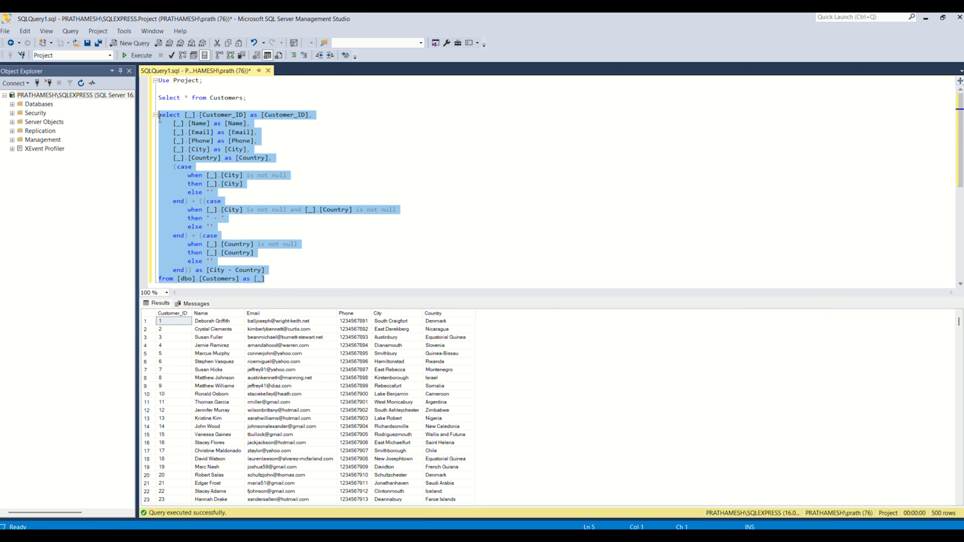
{"action": "left_click", "coordinate": [142, 59]}
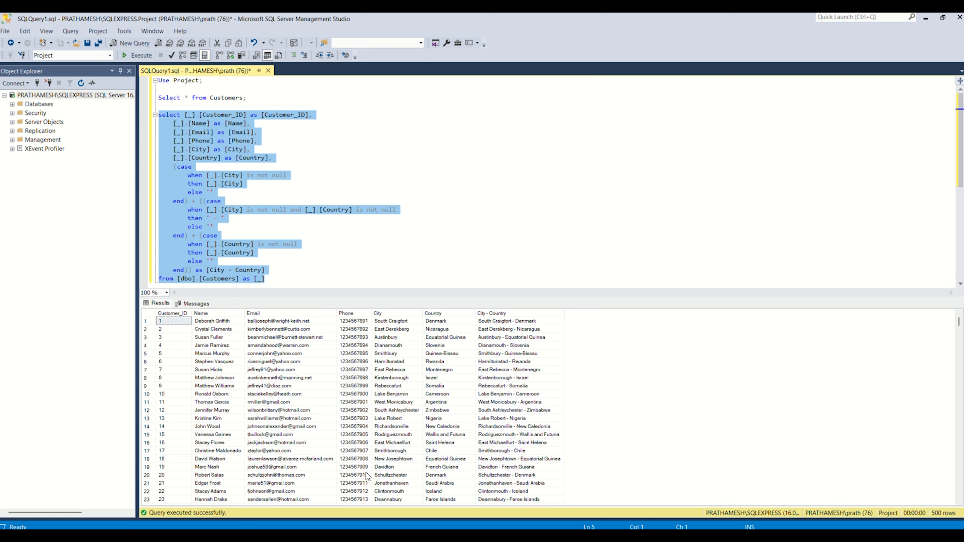
{"action": "scroll", "coordinate": [395, 257], "scroll_direction": "down", "scroll_amount": 1}
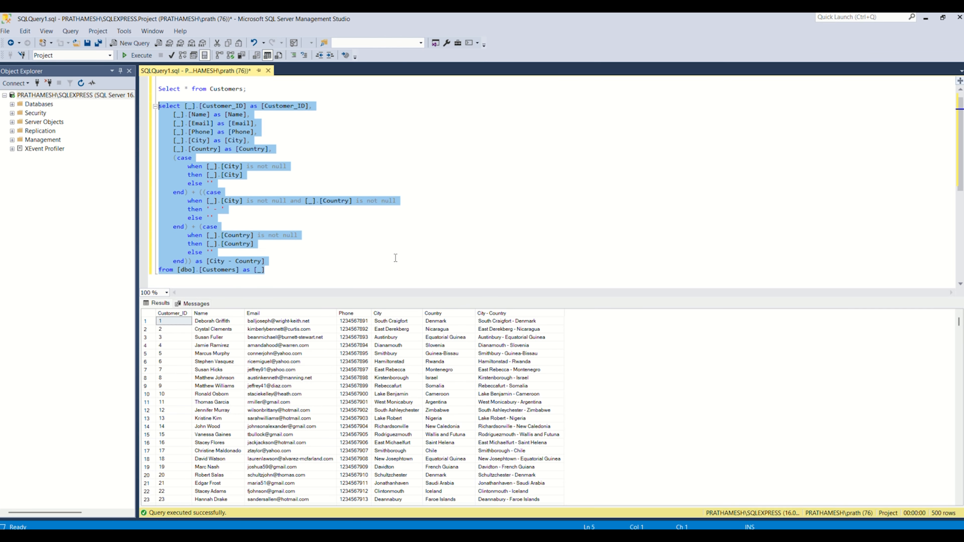